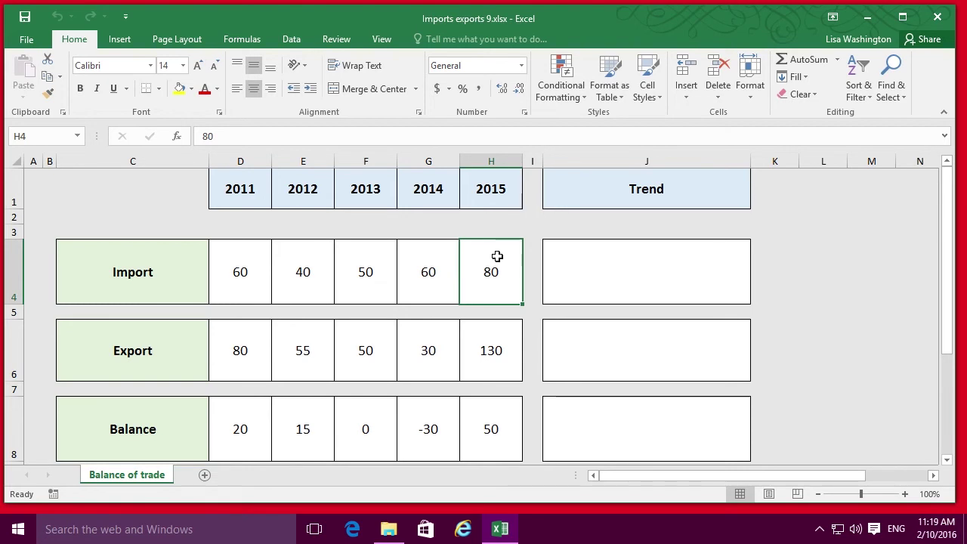
Insert a Line sparkline in J4 of the Trend column using the Import data range D4:H4.
{"action": "left_click", "coordinate": [118, 42]}
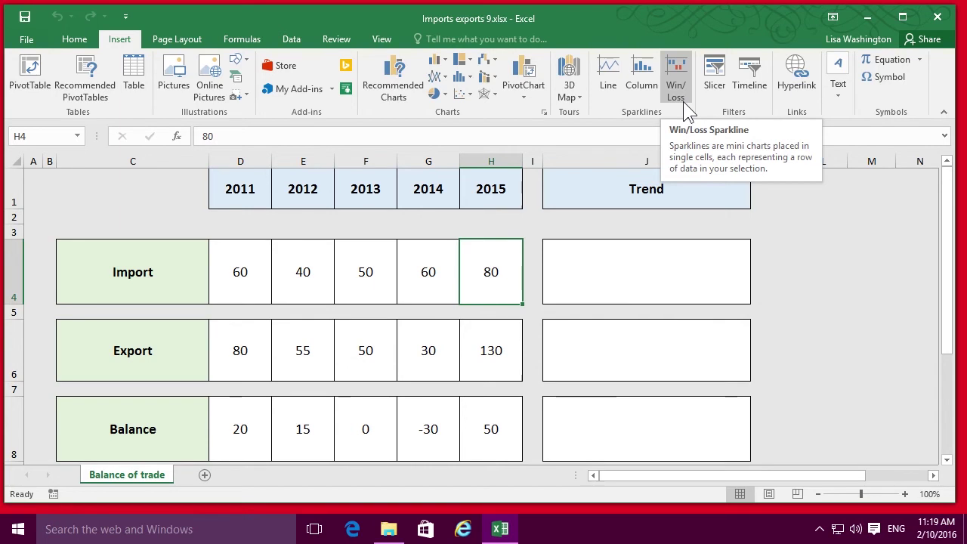
{"action": "left_click", "coordinate": [599, 96]}
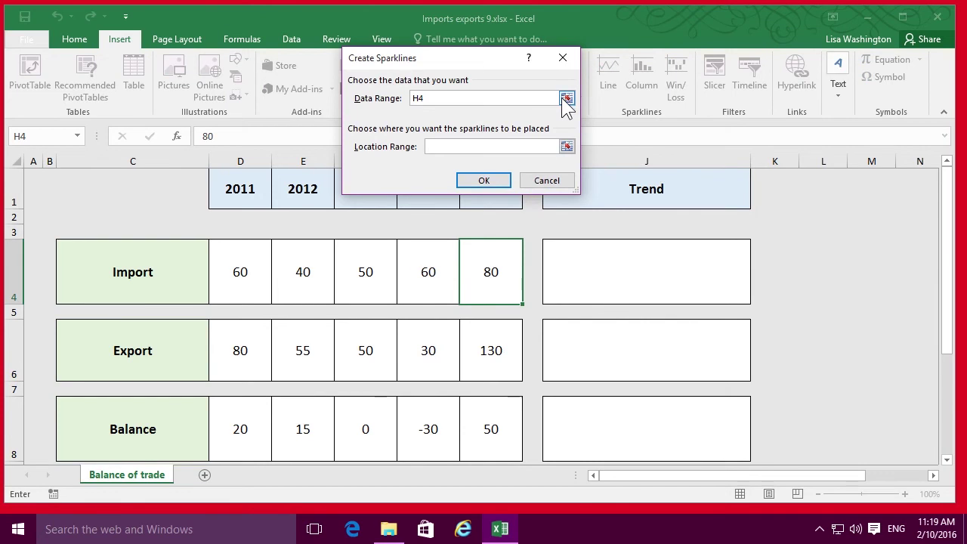
{"action": "left_click", "coordinate": [566, 99]}
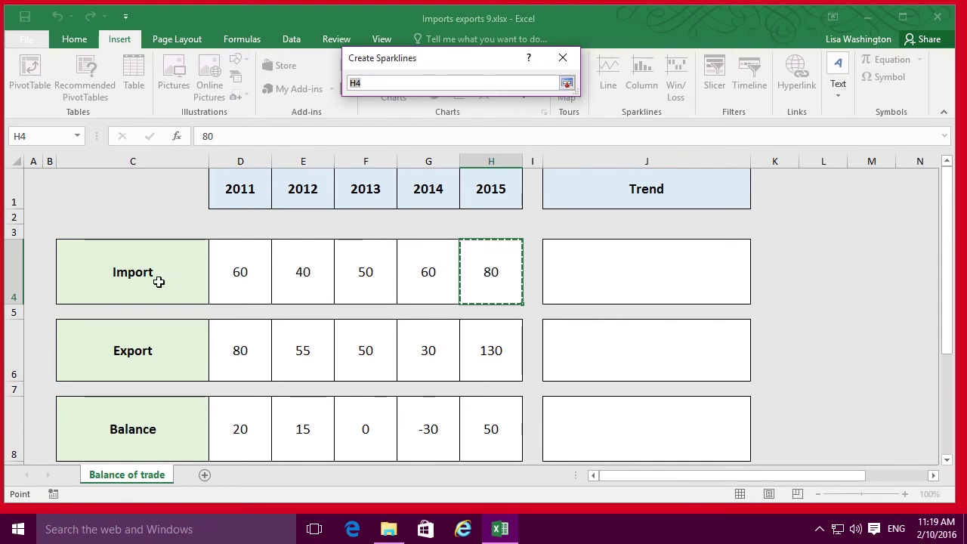
{"action": "left_click", "coordinate": [239, 281]}
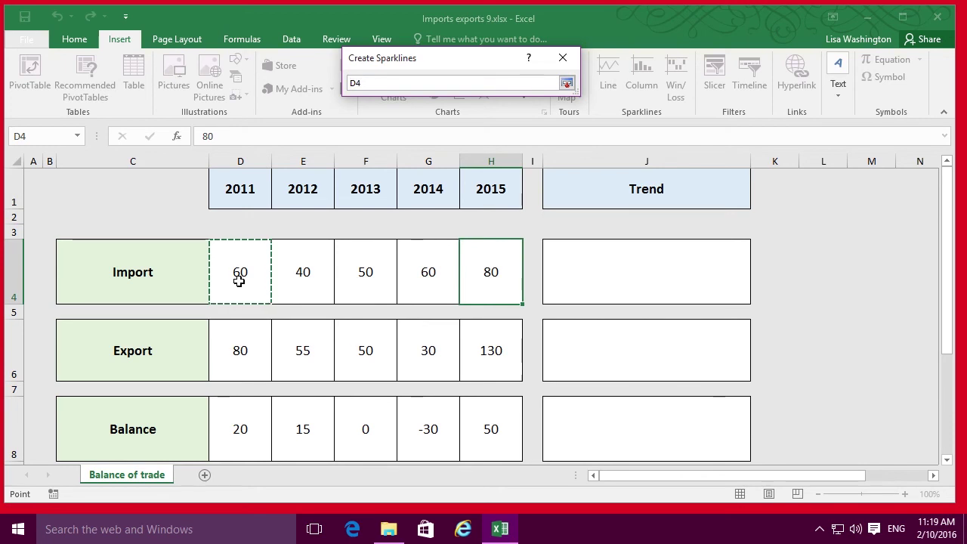
{"action": "left_click_drag", "start_coordinate": [238, 280], "coordinate": [490, 272]}
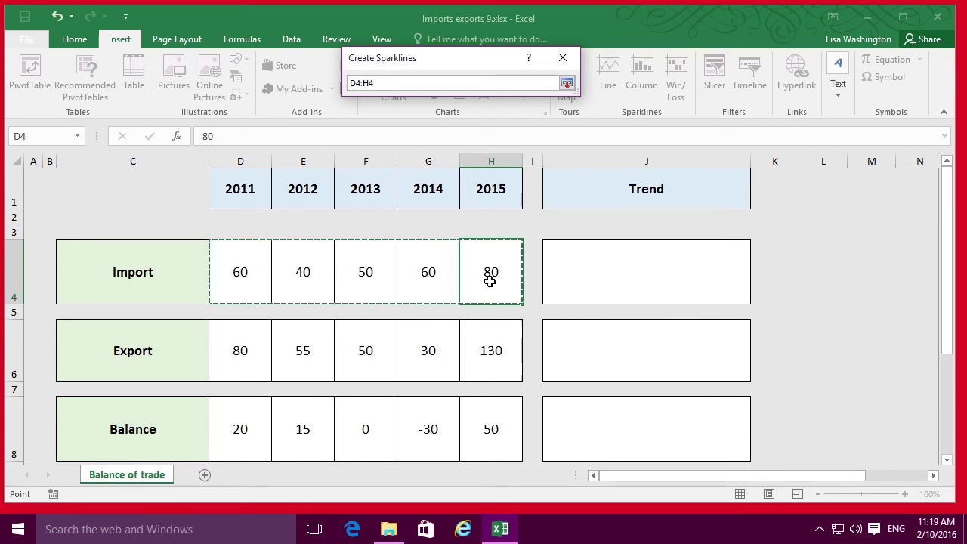
{"action": "left_click", "coordinate": [567, 84]}
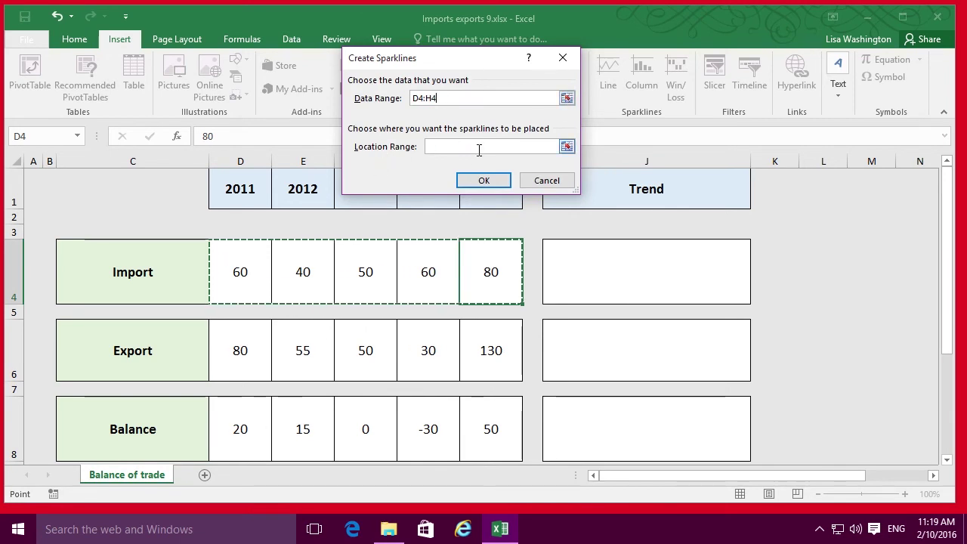
{"action": "left_click", "coordinate": [566, 146]}
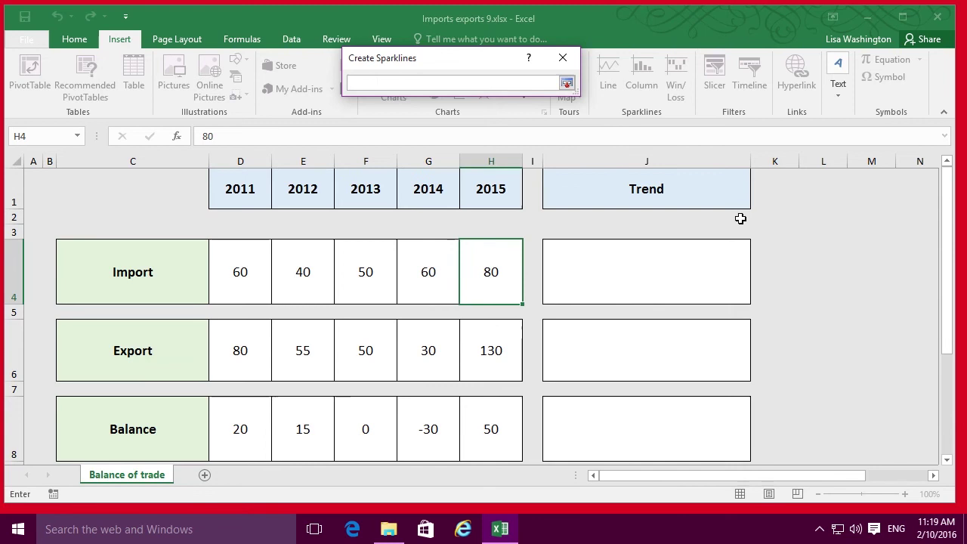
{"action": "left_click", "coordinate": [604, 292]}
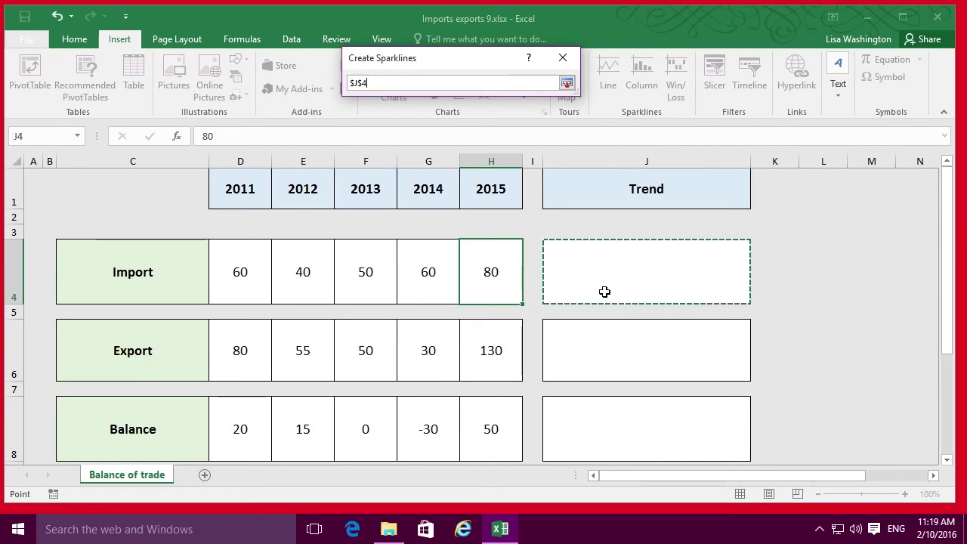
{"action": "left_click", "coordinate": [567, 84]}
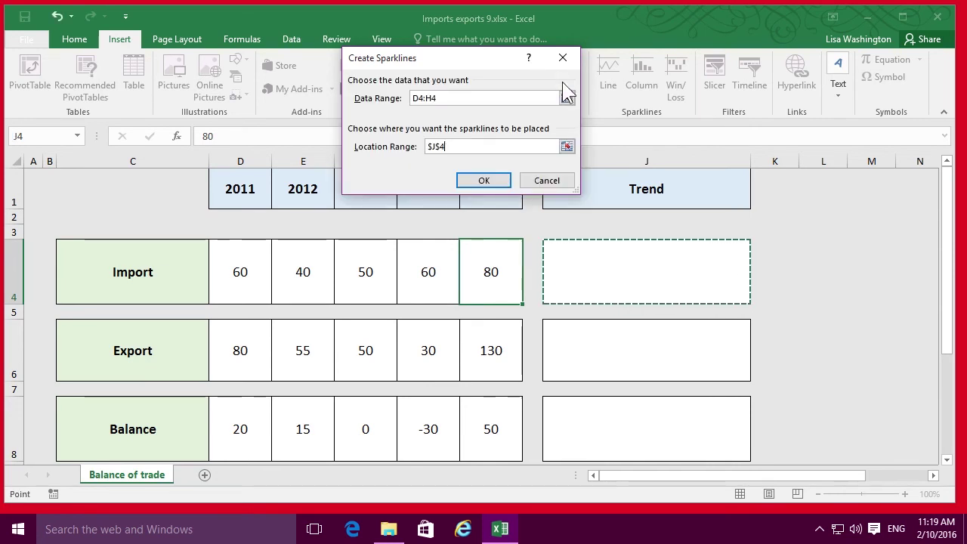
{"action": "left_click", "coordinate": [484, 181]}
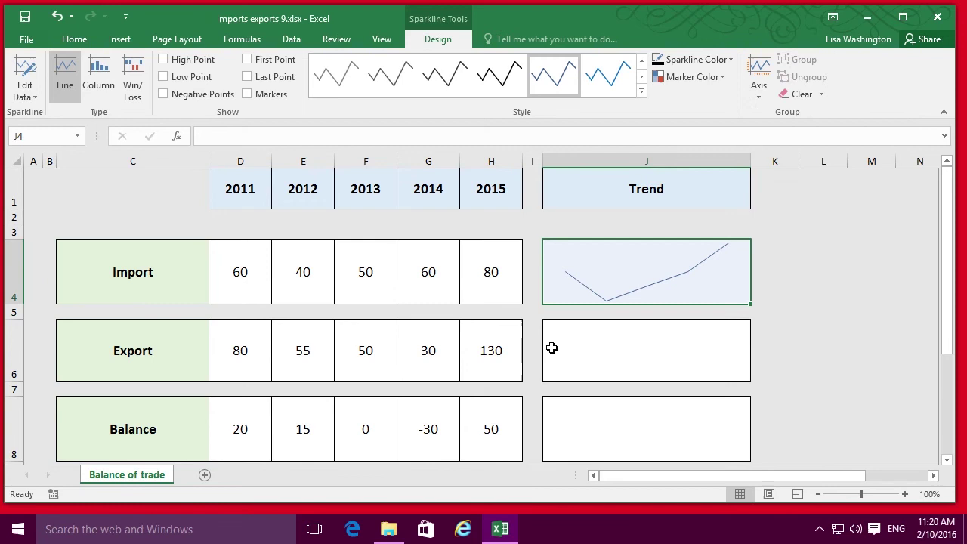
Insert a Column sparkline in J6 of the Trend column using the Export data range D6:H6.
{"action": "left_click", "coordinate": [123, 39]}
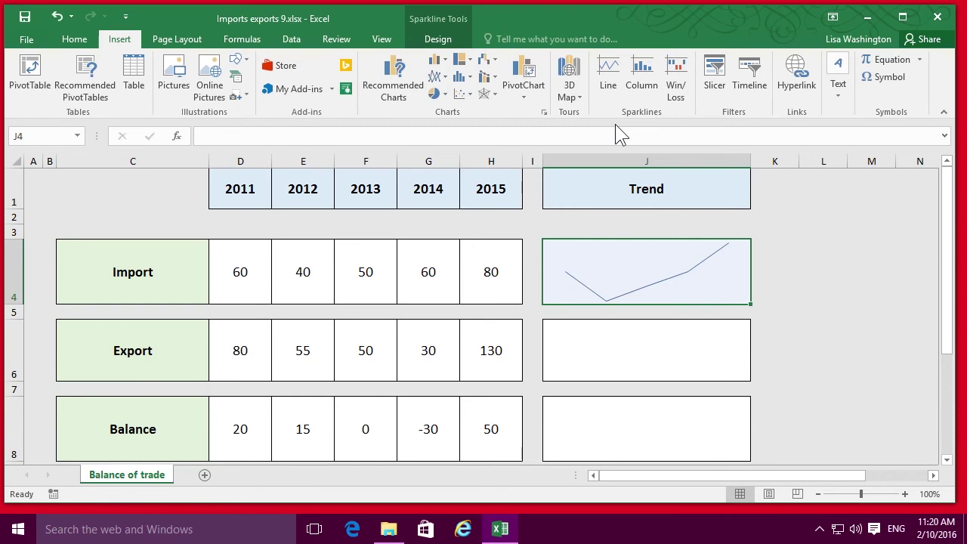
{"action": "left_click", "coordinate": [643, 81]}
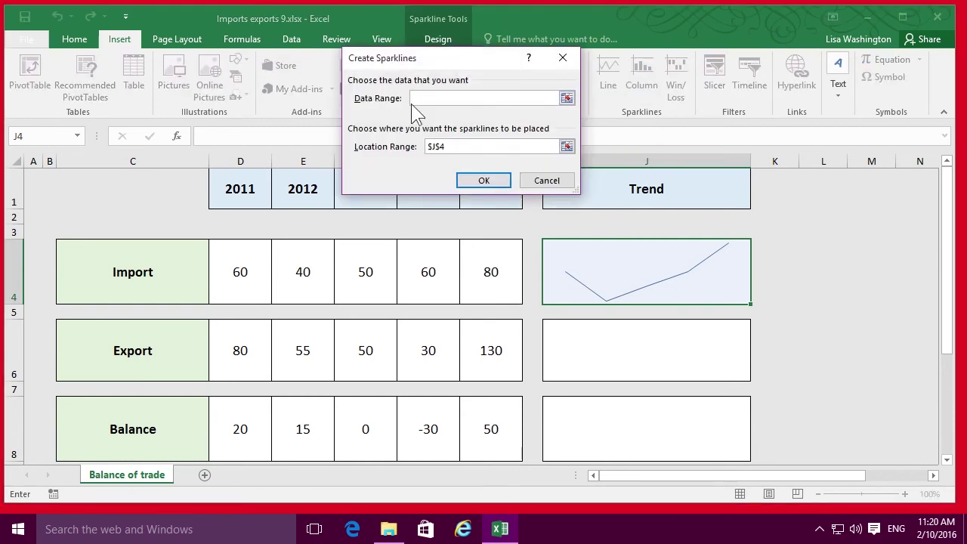
{"action": "left_click", "coordinate": [566, 97]}
{"action": "left_click_drag", "start_coordinate": [249, 341], "coordinate": [491, 353]}
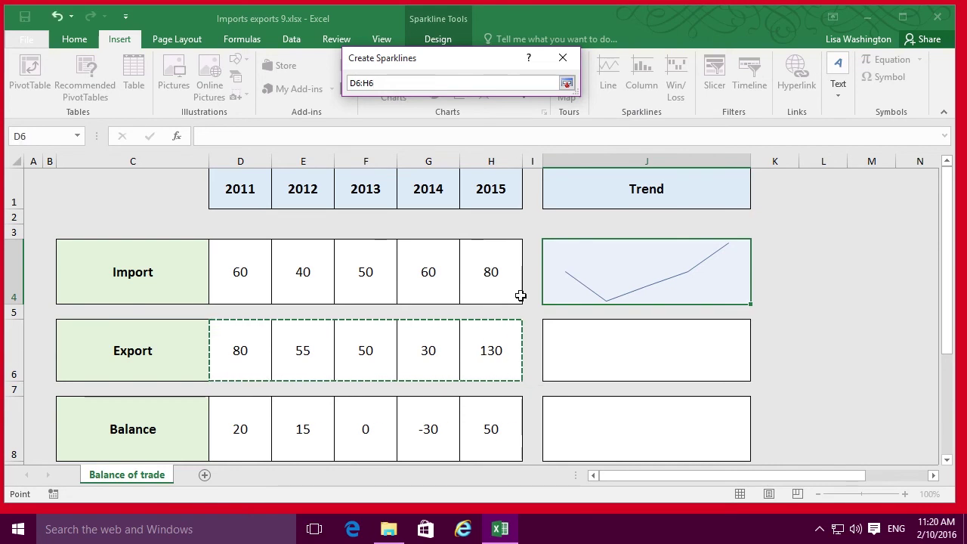
{"action": "left_click", "coordinate": [566, 83]}
{"action": "left_click", "coordinate": [566, 146]}
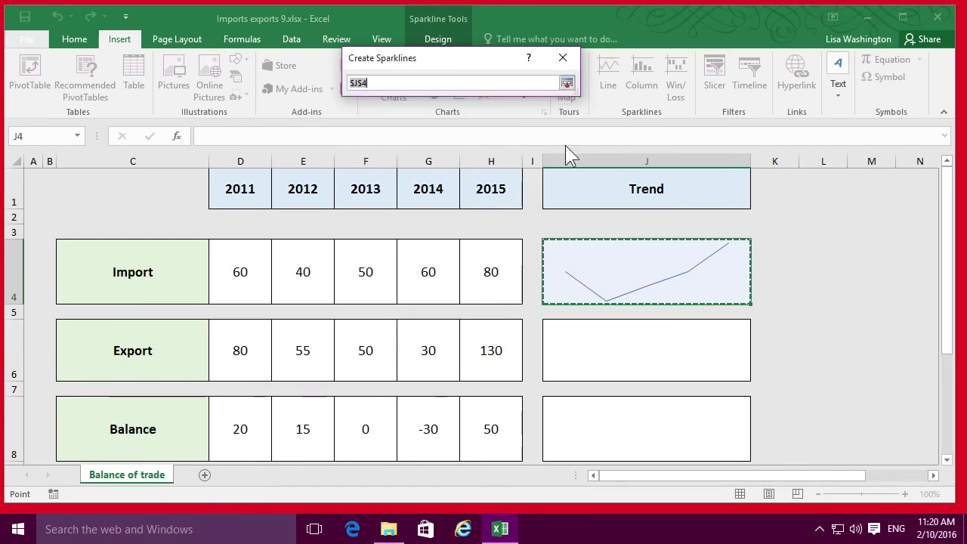
{"action": "left_click", "coordinate": [616, 362]}
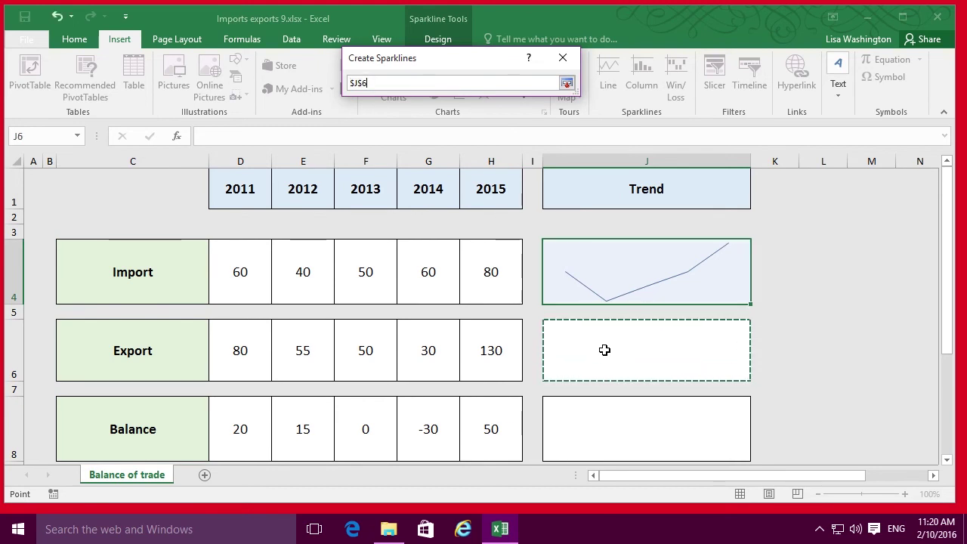
{"action": "left_click", "coordinate": [566, 83]}
{"action": "left_click", "coordinate": [488, 182]}
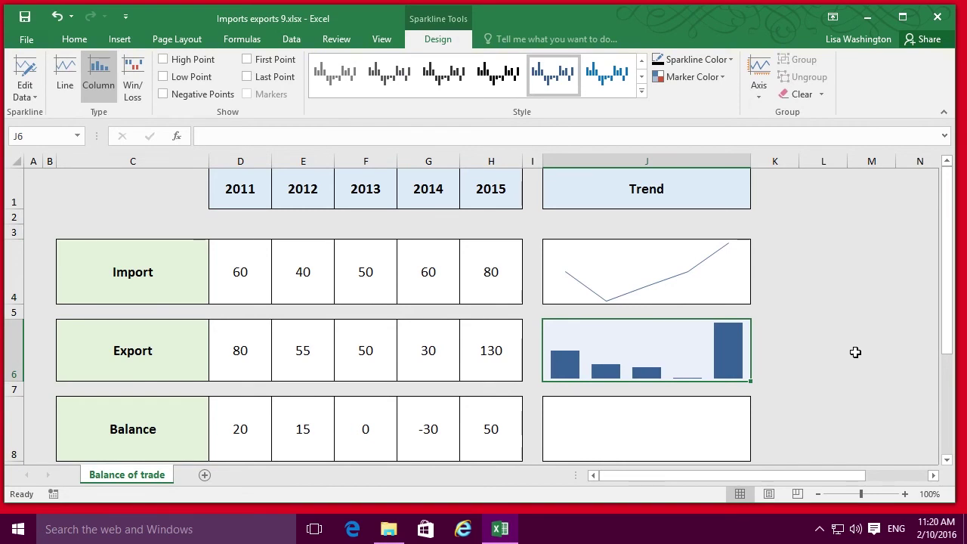
Insert a Win/Loss sparkline in J8 of the Trend column using the Balance data range D8:H8.
{"action": "left_click", "coordinate": [242, 431]}
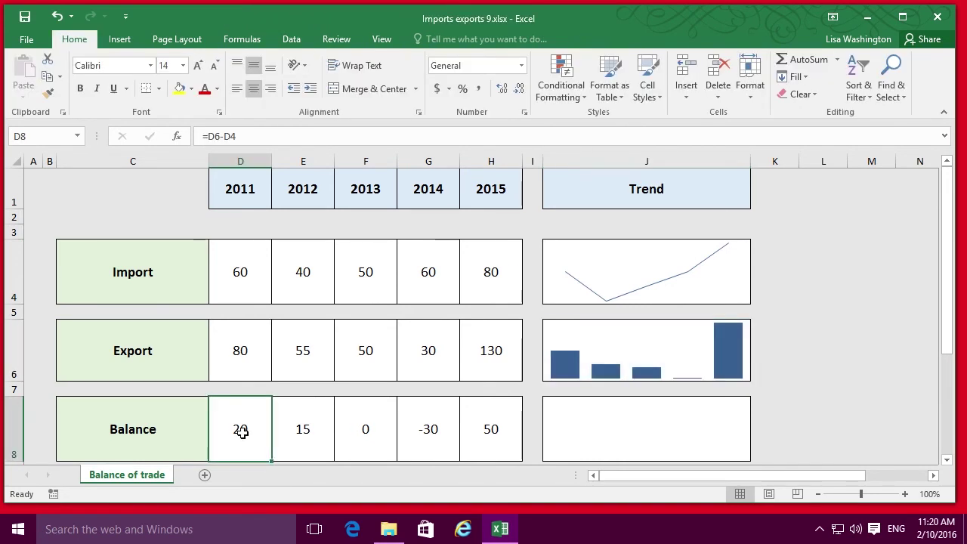
{"action": "key", "text": "ctrl+Right"}
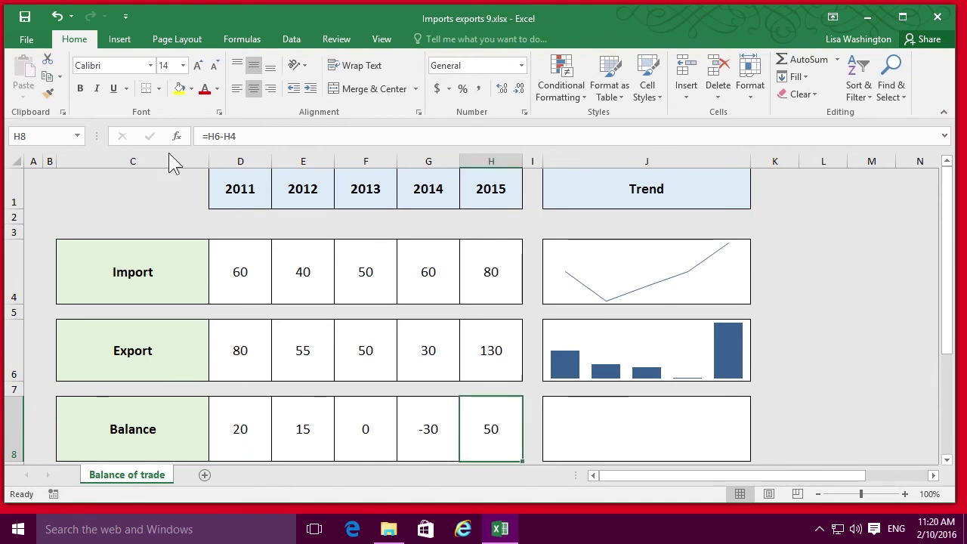
{"action": "left_click", "coordinate": [119, 39]}
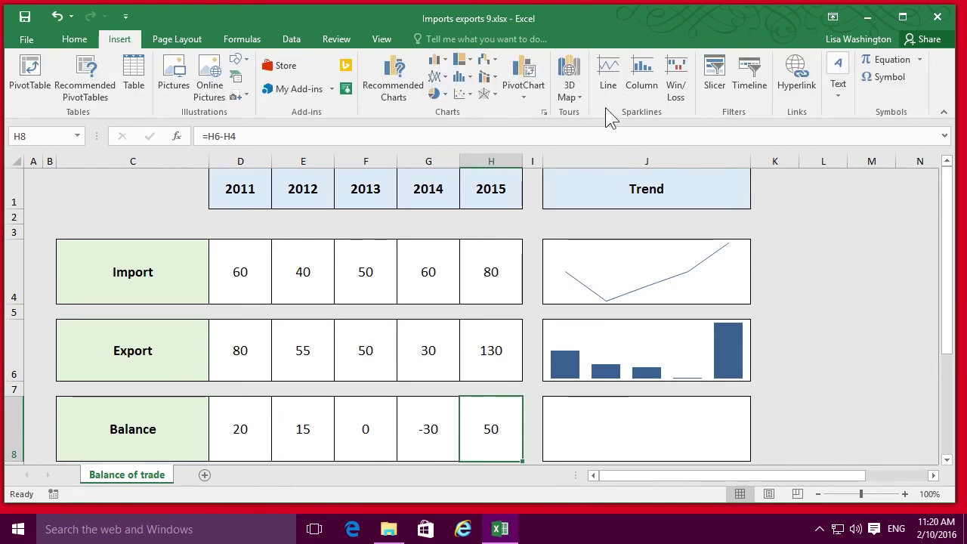
{"action": "left_click", "coordinate": [683, 92]}
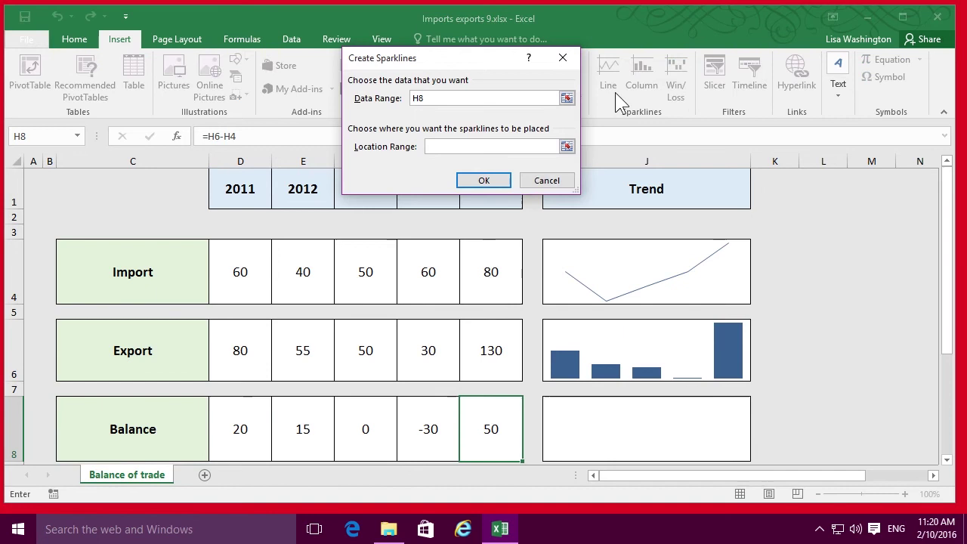
{"action": "left_click", "coordinate": [567, 98]}
{"action": "left_click_drag", "start_coordinate": [234, 426], "coordinate": [468, 421]}
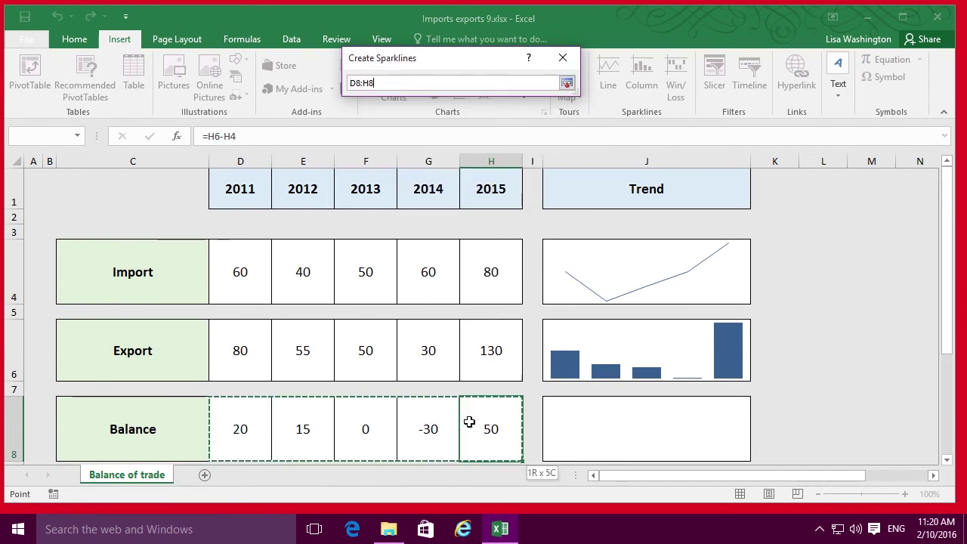
{"action": "left_click", "coordinate": [566, 83]}
{"action": "left_click", "coordinate": [566, 146]}
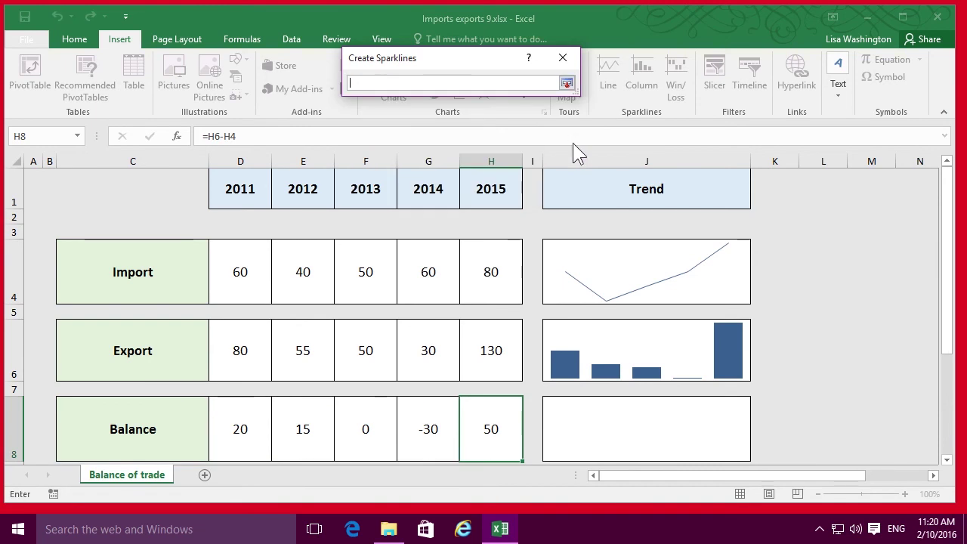
{"action": "left_click", "coordinate": [601, 419]}
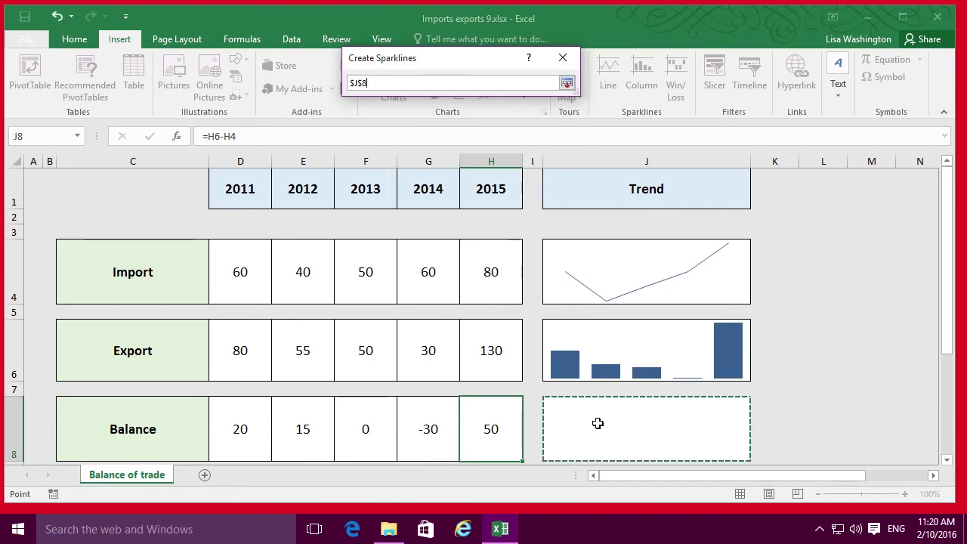
{"action": "left_click", "coordinate": [567, 84]}
{"action": "left_click", "coordinate": [480, 180]}
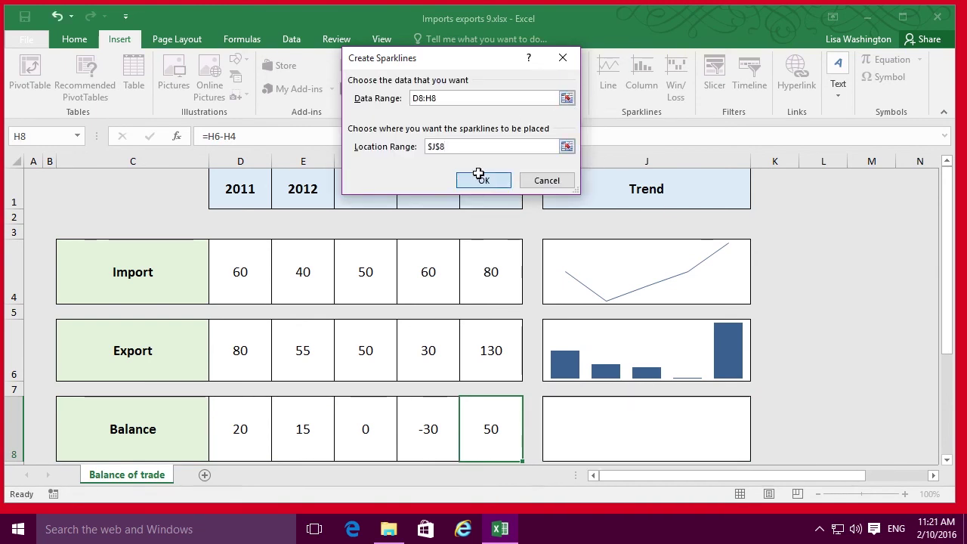
Apply the bright blue style with black negative points to the Balance sparkline and color the Export sparkline dark green.
{"action": "left_click", "coordinate": [445, 77]}
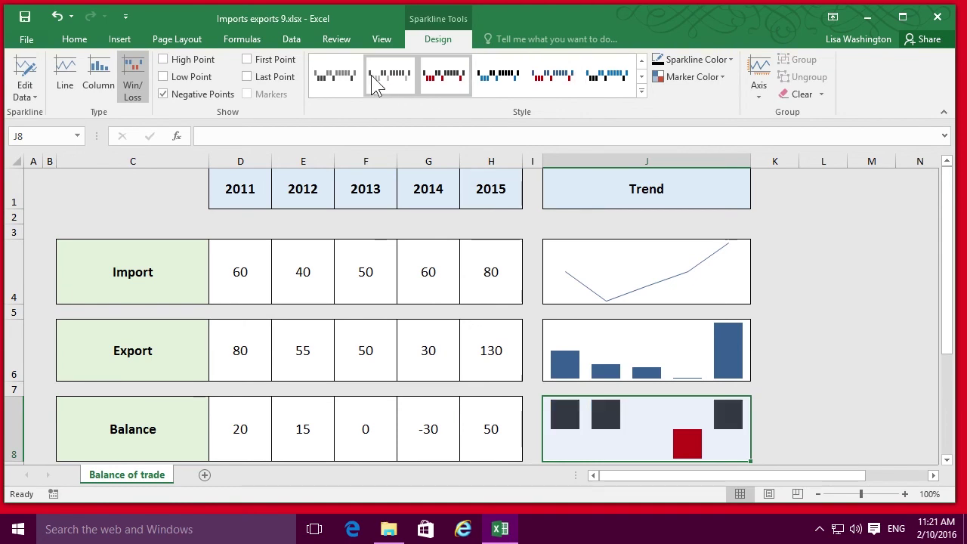
{"action": "left_click", "coordinate": [619, 82]}
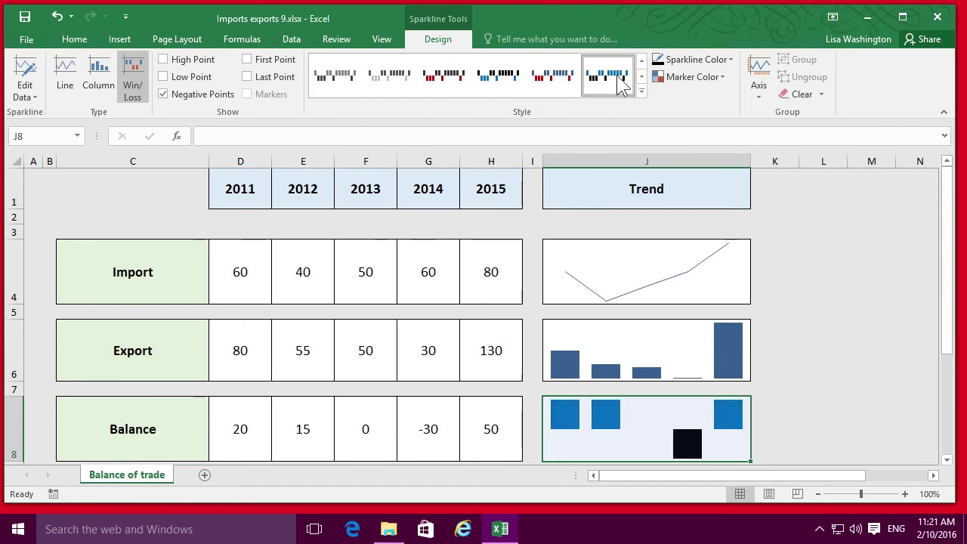
{"action": "key", "text": "Up"}
{"action": "key", "text": "Up"}
{"action": "left_click", "coordinate": [729, 61]}
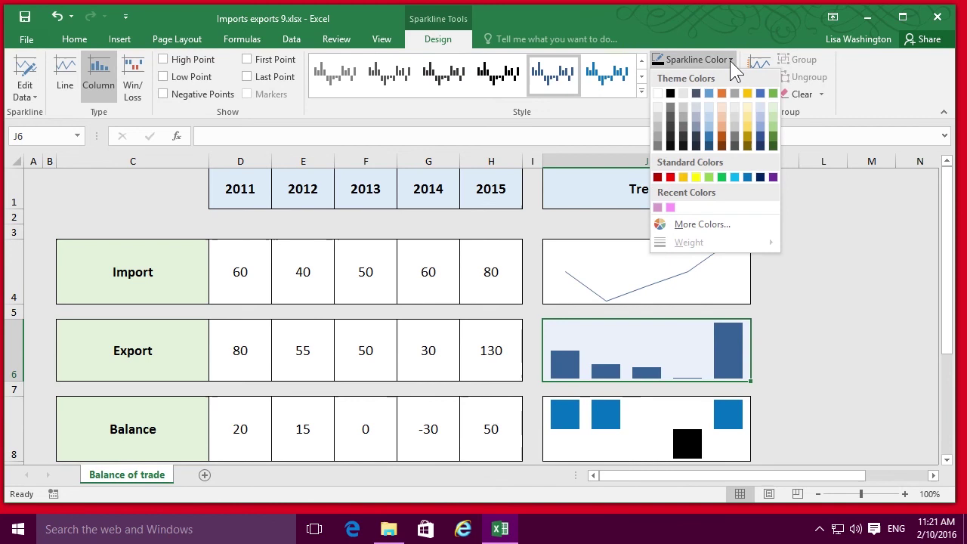
{"action": "left_click", "coordinate": [771, 136]}
Change the sparkline color of the Import line in J4 to the orange theme color.
{"action": "left_click", "coordinate": [616, 279]}
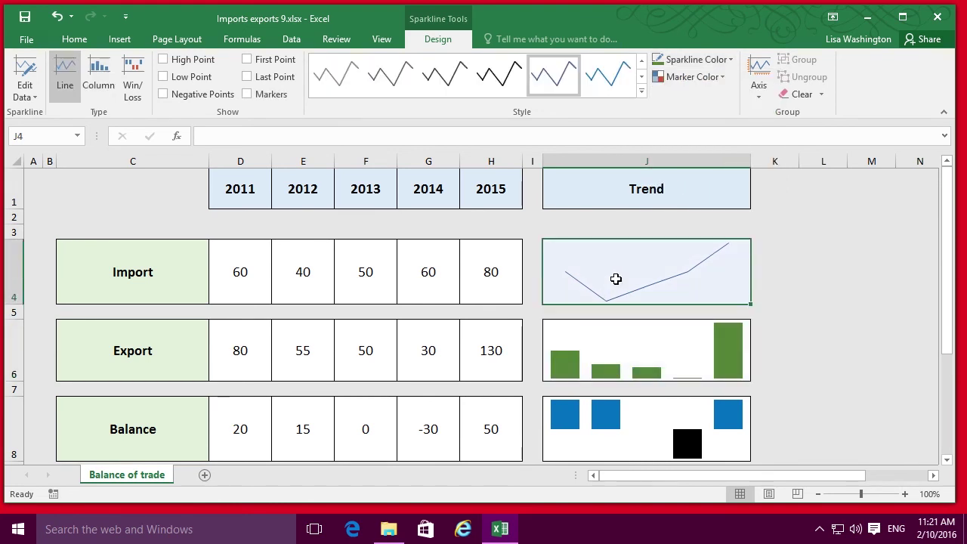
{"action": "left_click", "coordinate": [730, 61]}
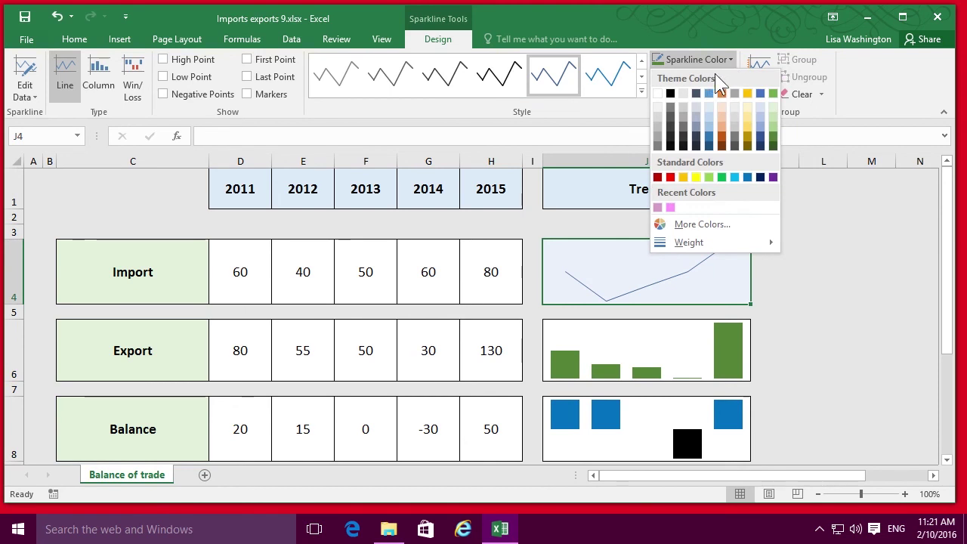
{"action": "left_click", "coordinate": [718, 96]}
{"action": "left_click", "coordinate": [789, 283]}
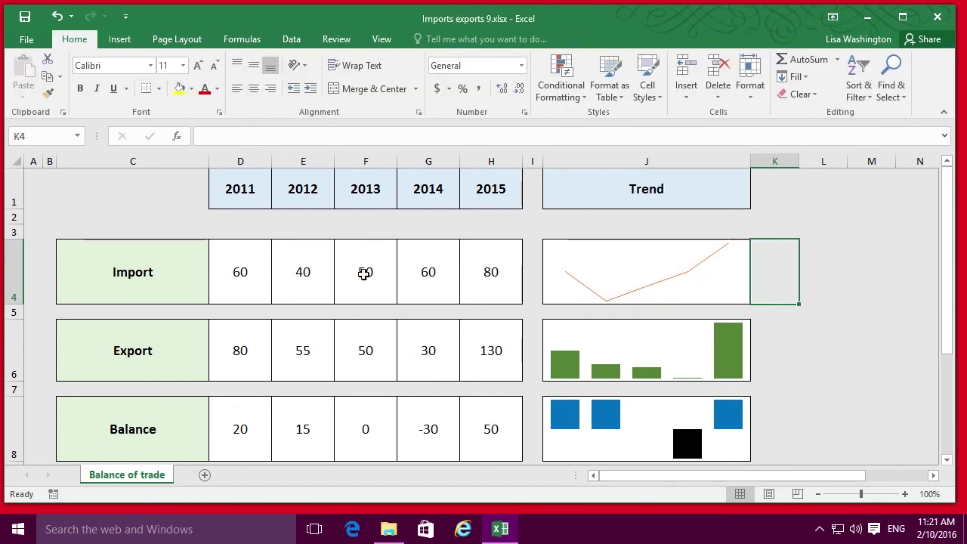
Set the 2012 Import value in cell E4 to -40.
{"action": "left_click", "coordinate": [314, 277]}
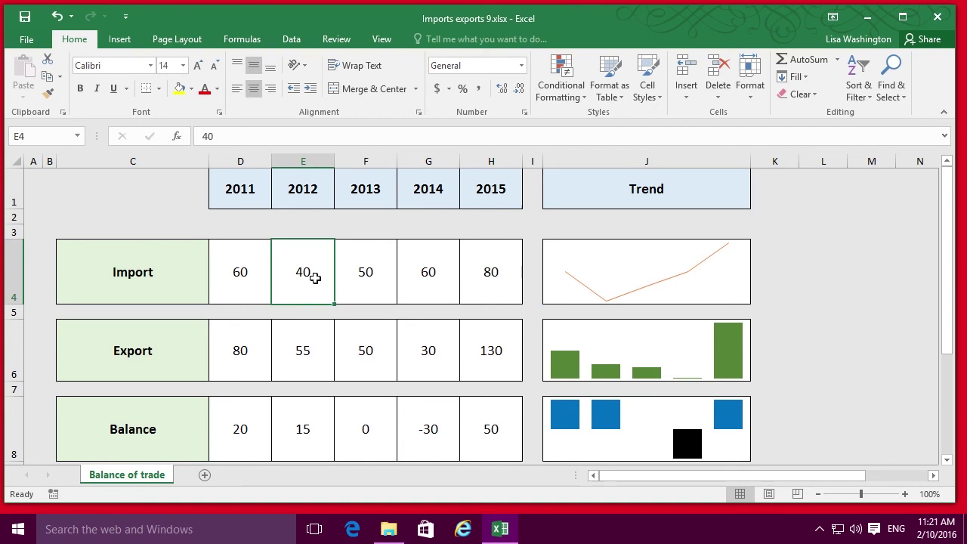
{"action": "type", "text": "-40"}
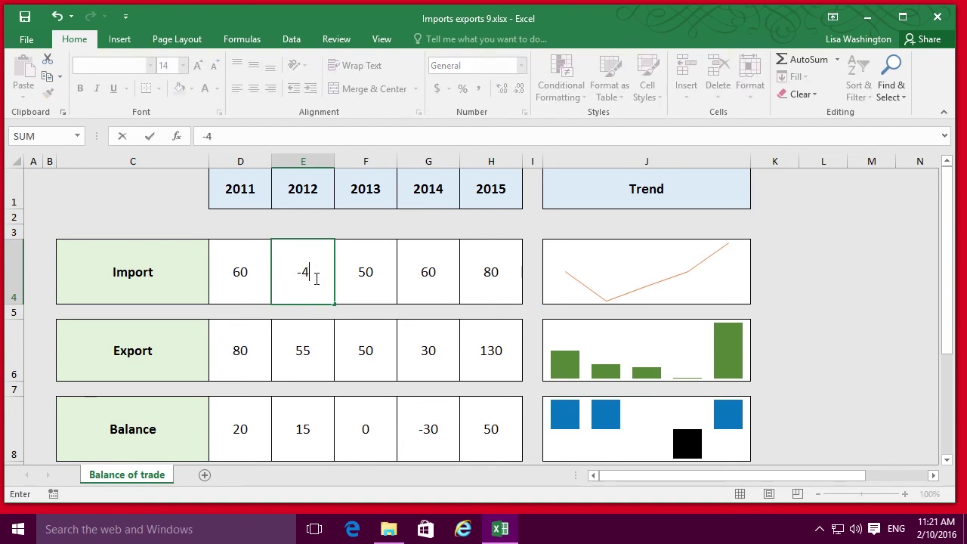
{"action": "left_click", "coordinate": [352, 309]}
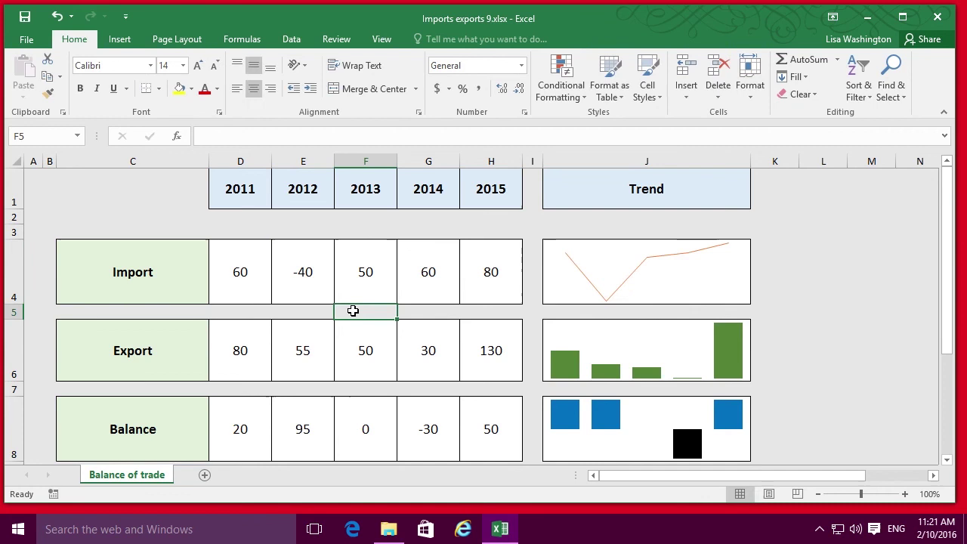
Convert the Import sparkline in J4 to the Win/Loss type and highlight its high point and low point.
{"action": "left_click", "coordinate": [700, 281]}
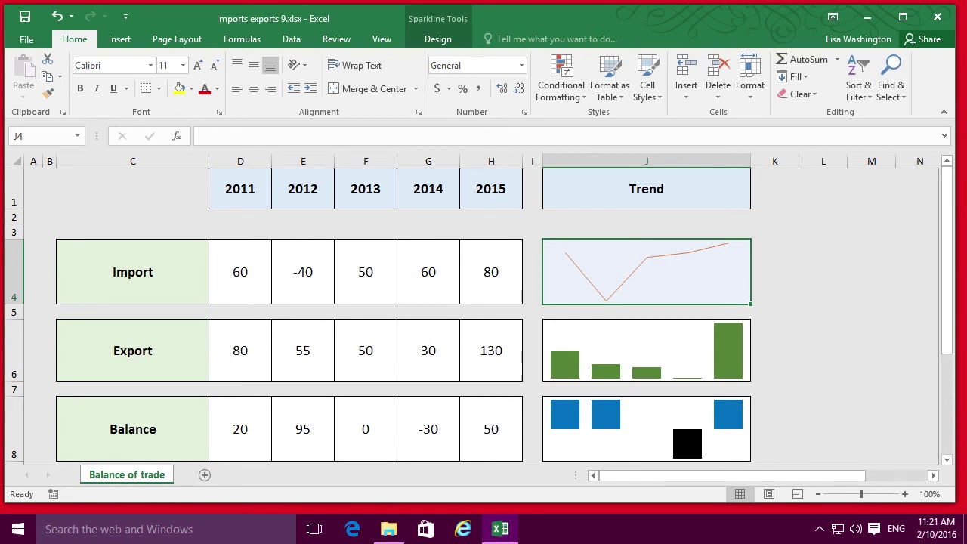
{"action": "left_click", "coordinate": [434, 40]}
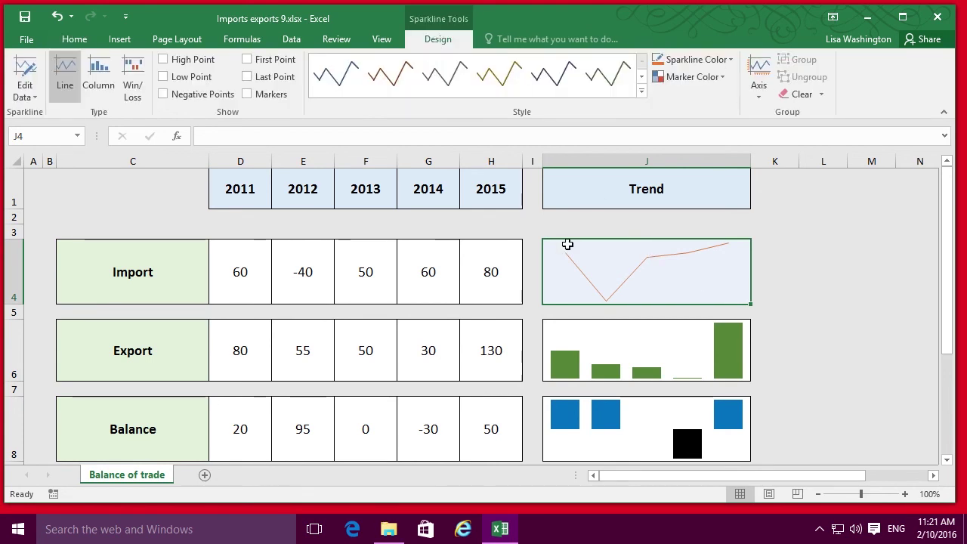
{"action": "left_click", "coordinate": [139, 90]}
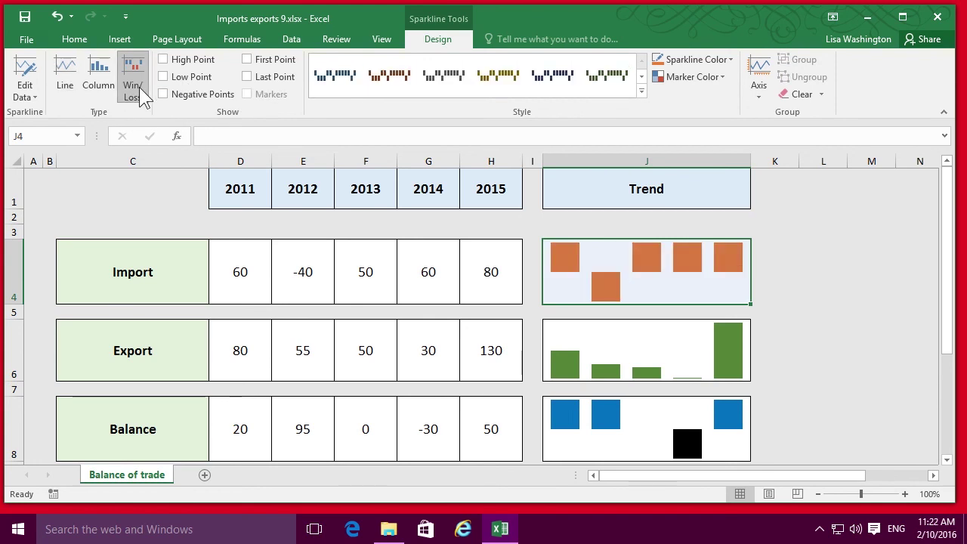
{"action": "left_click", "coordinate": [164, 59]}
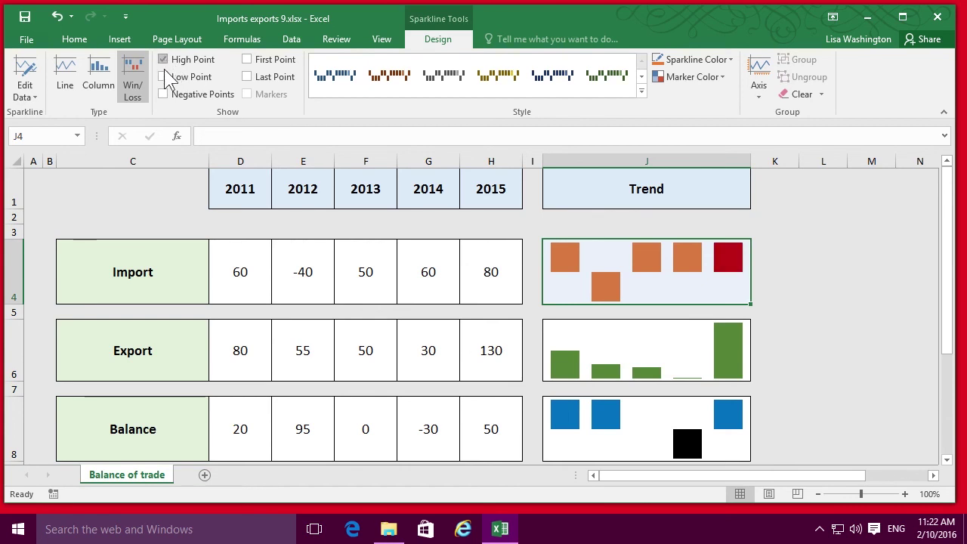
{"action": "left_click", "coordinate": [164, 77]}
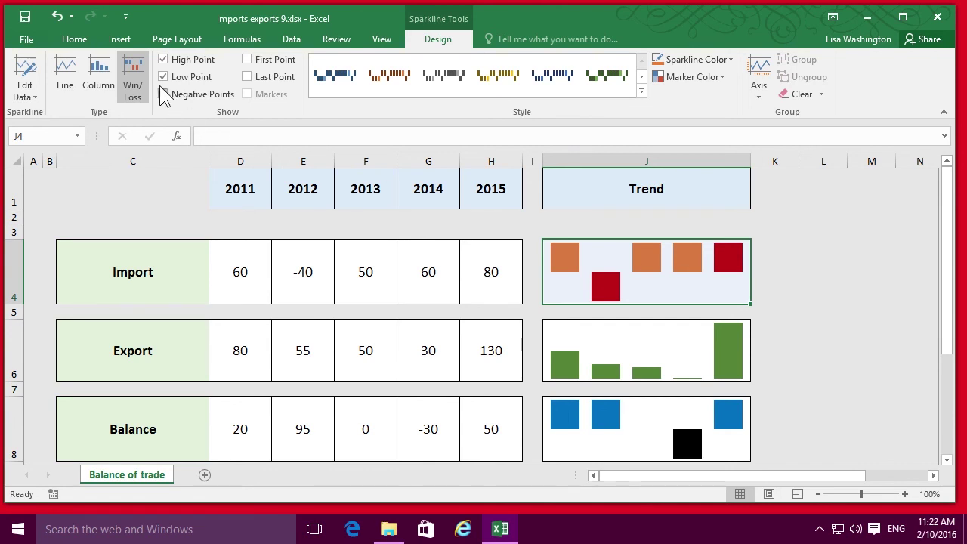
Clear only the selected Balance sparkline from J8 in the Trend column and move the selection to cell K7.
{"action": "left_click", "coordinate": [627, 407]}
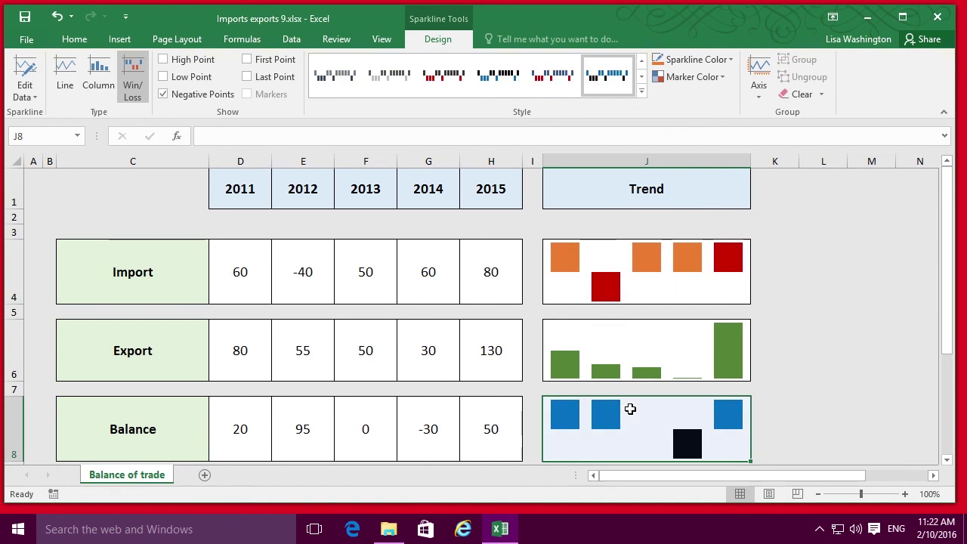
{"action": "left_click", "coordinate": [822, 96]}
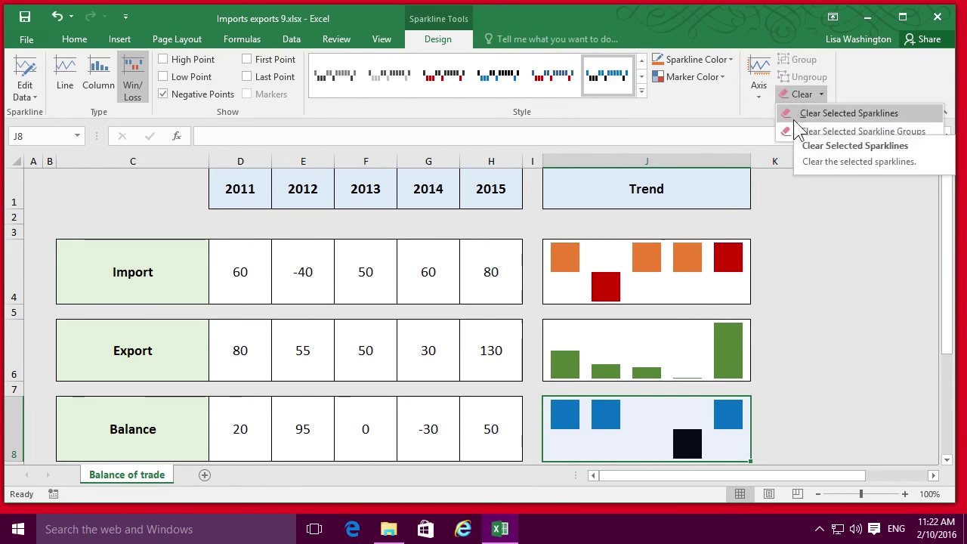
{"action": "left_click", "coordinate": [793, 119]}
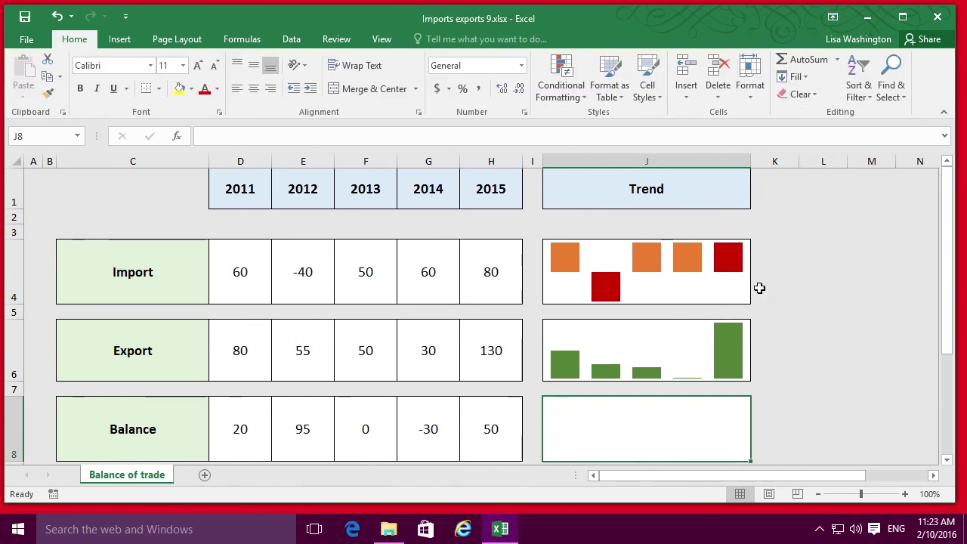
{"action": "key", "text": "Up"}
{"action": "key", "text": "Right"}
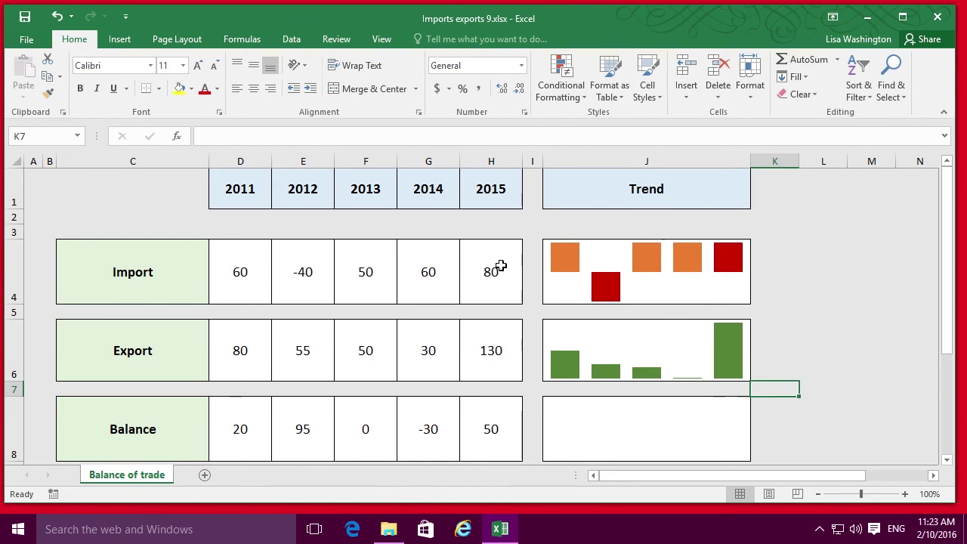